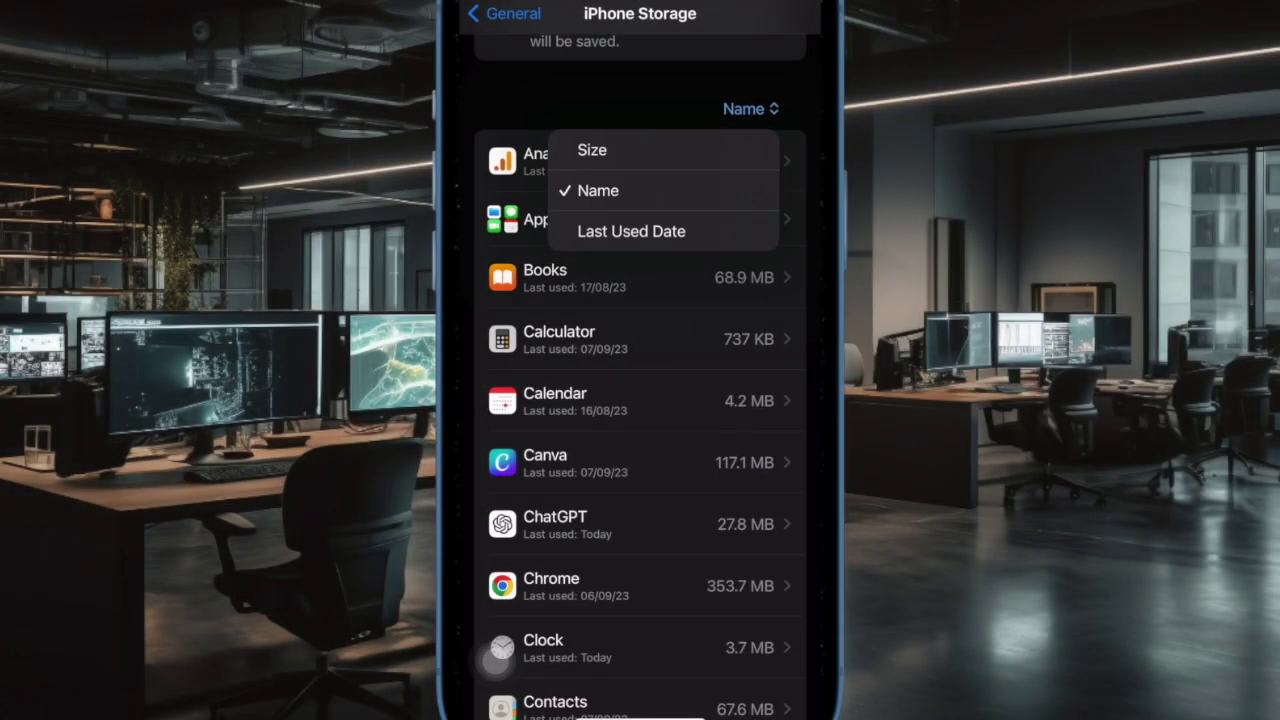
# - Sort the iPhone Storage app list by Last Used Date and scroll to the bottom
pyautogui.click(631, 231)
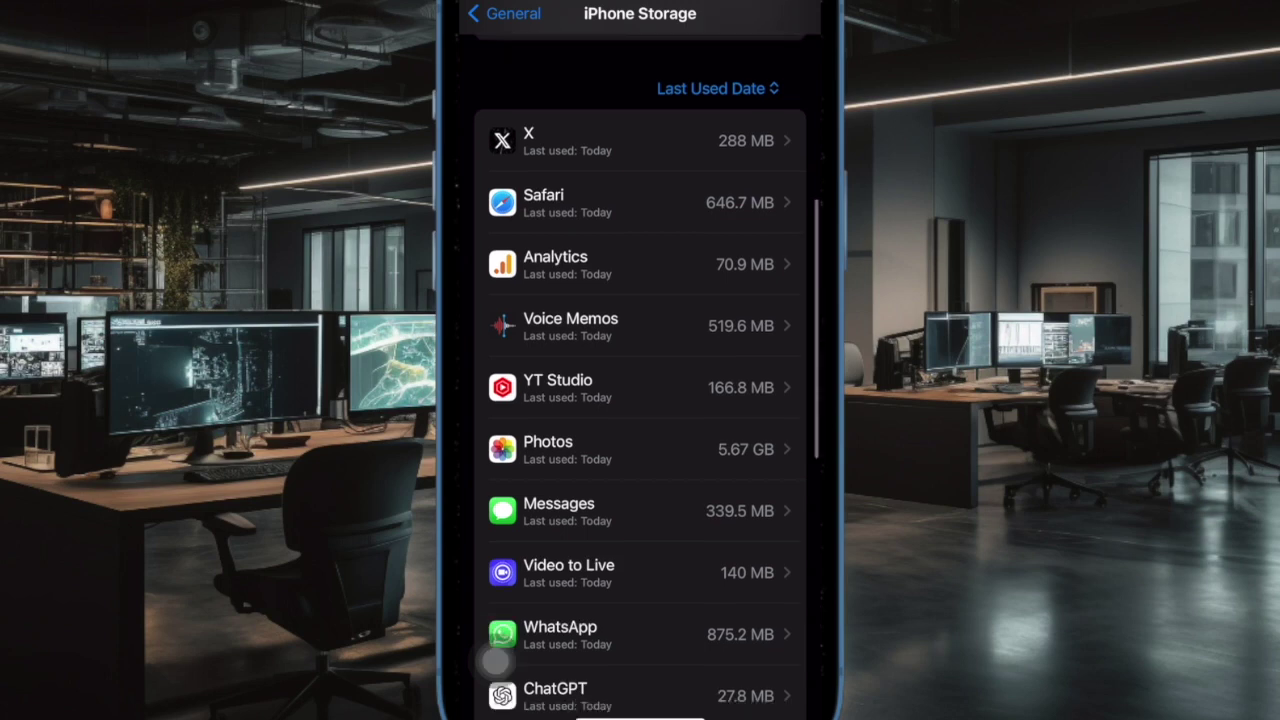
pyautogui.scroll(-10, 640, 377)
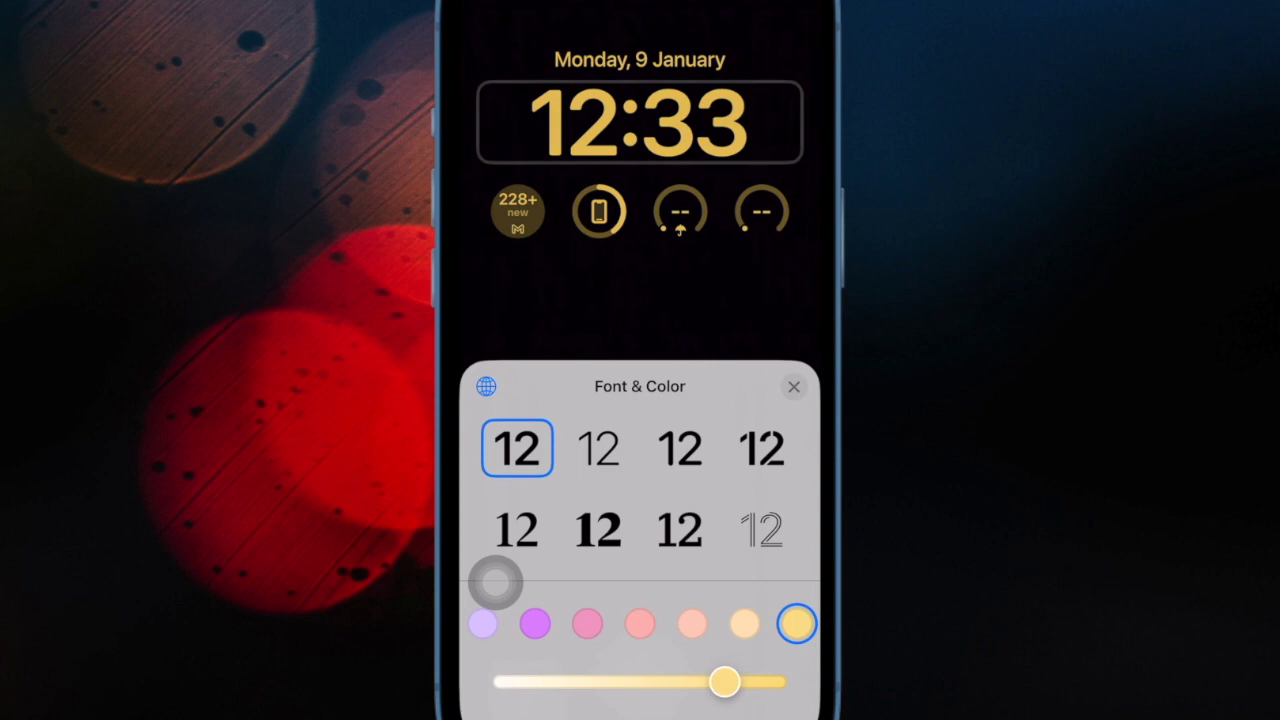
# - Preview the yellow clock's colour brightness and try several clock fonts
pyautogui.moveTo(725, 682)
pyautogui.mouseDown()
pyautogui.moveTo(534, 682)
pyautogui.moveTo(737, 682)
pyautogui.moveTo(543, 682)
pyautogui.moveTo(735, 682)
pyautogui.moveTo(580, 682)
pyautogui.mouseUp()
pyautogui.click(762, 529)
pyautogui.click(680, 529)
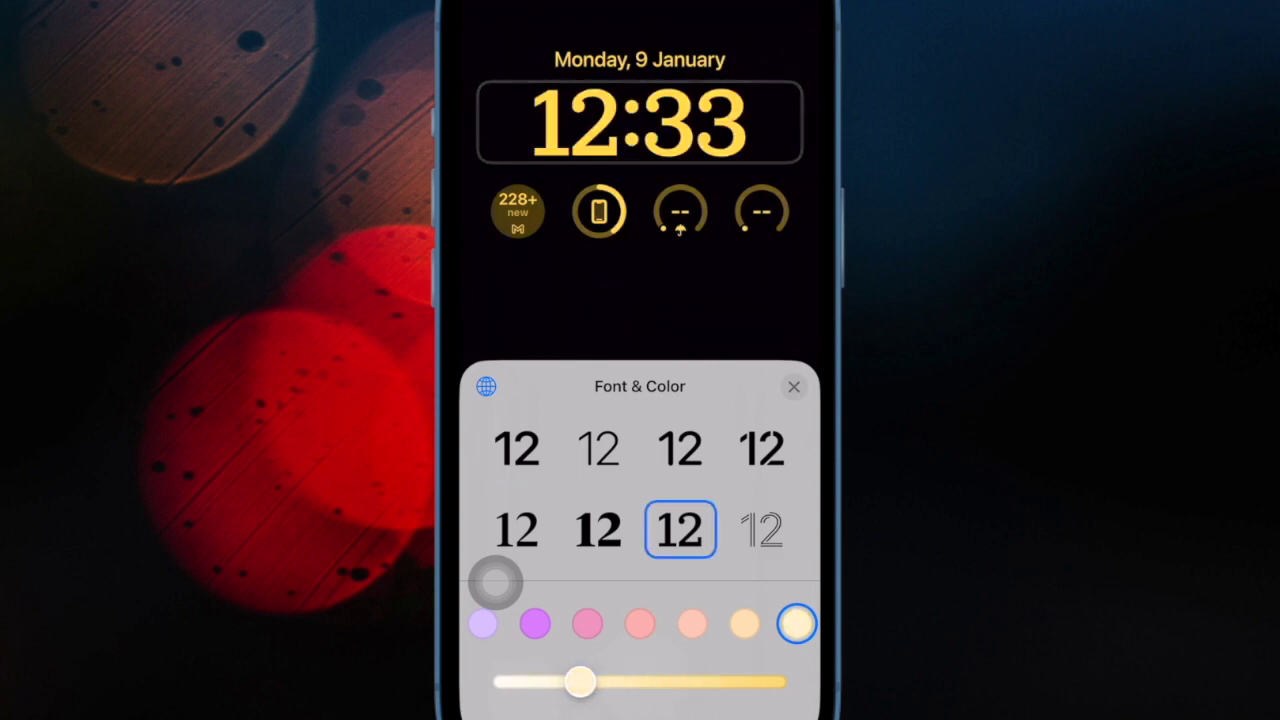
pyautogui.click(598, 529)
pyautogui.click(517, 529)
pyautogui.click(517, 448)
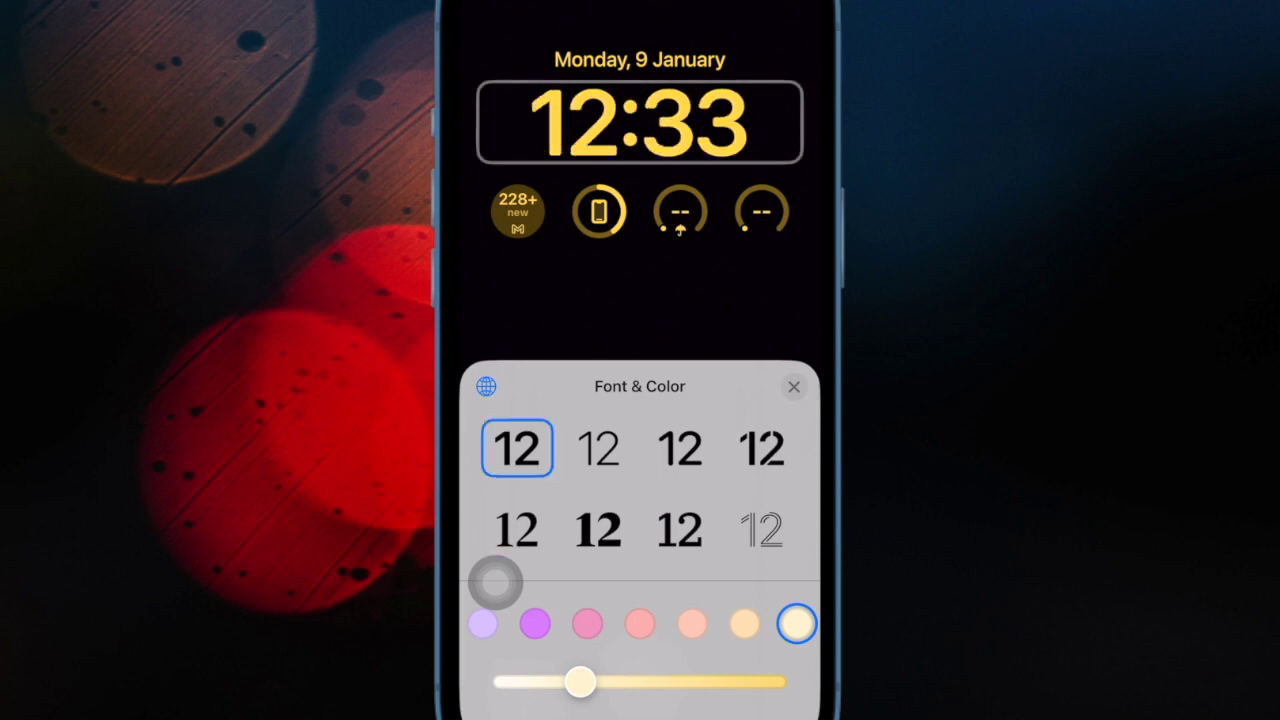
pyautogui.click(598, 448)
# - Make the clock purple in the outlined font, close the panel, and bring up widget choices
pyautogui.click(535, 623)
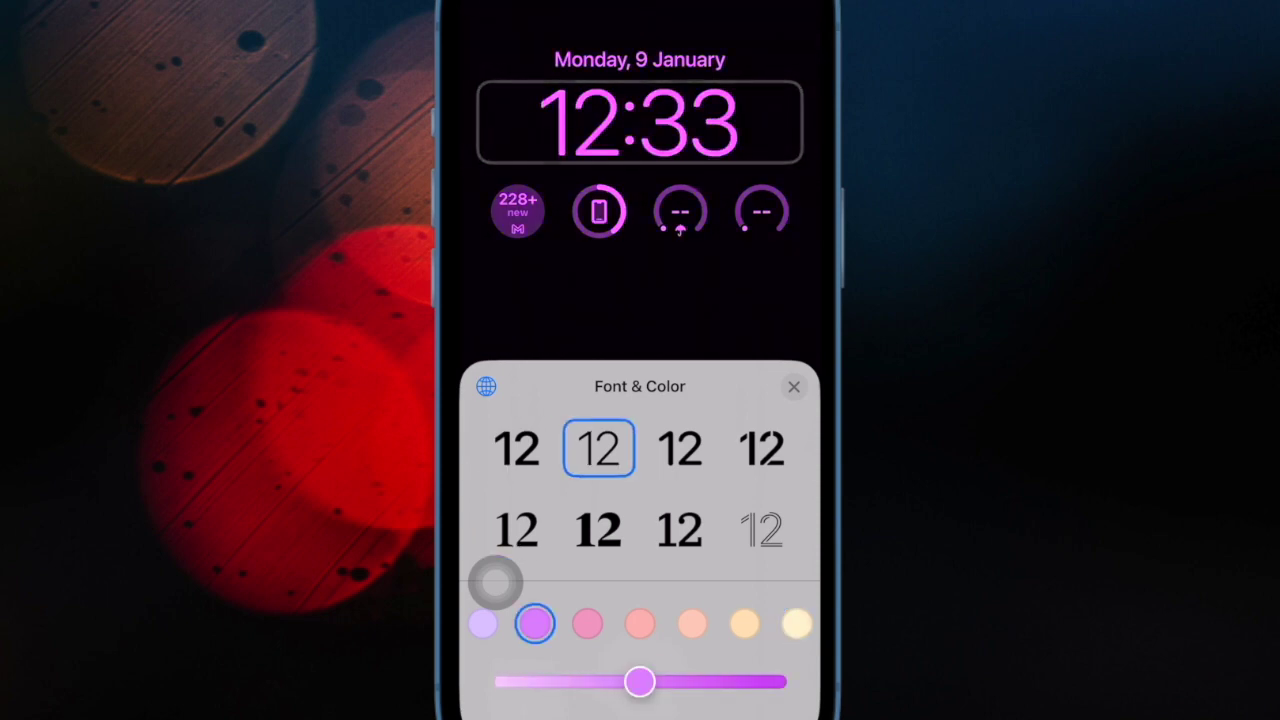
pyautogui.click(680, 448)
pyautogui.click(762, 448)
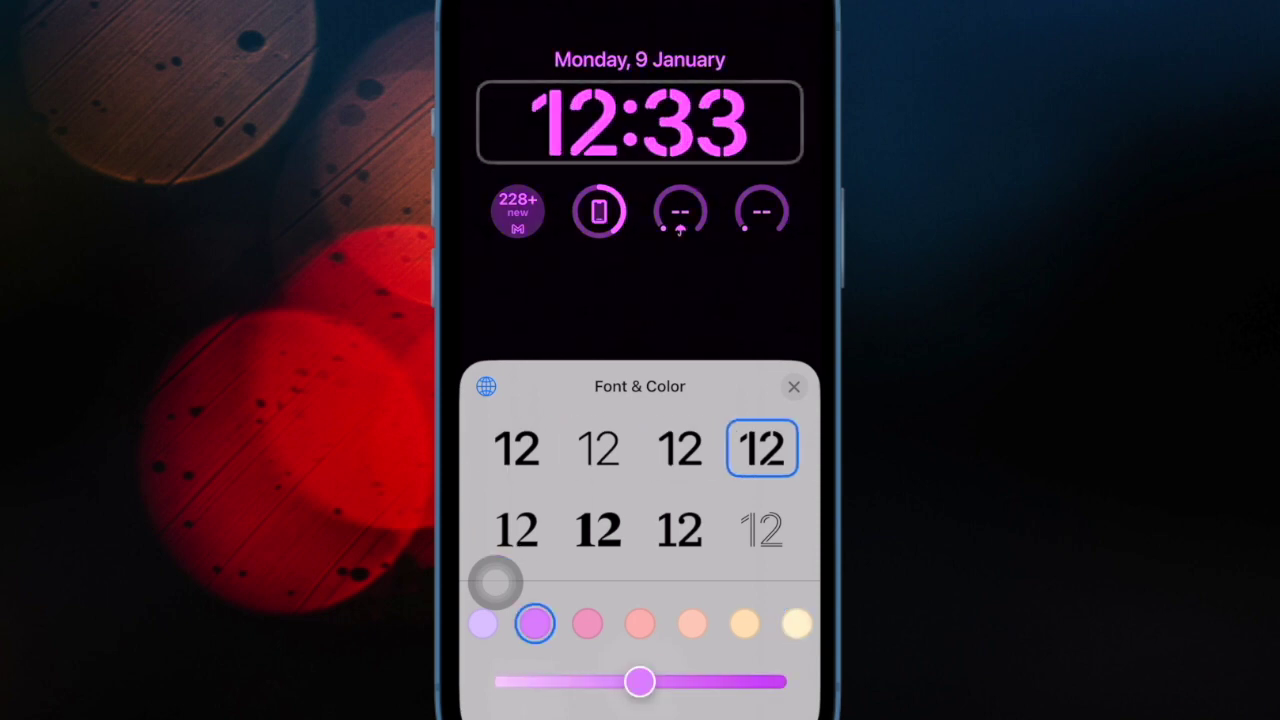
pyautogui.click(762, 529)
pyautogui.click(793, 386)
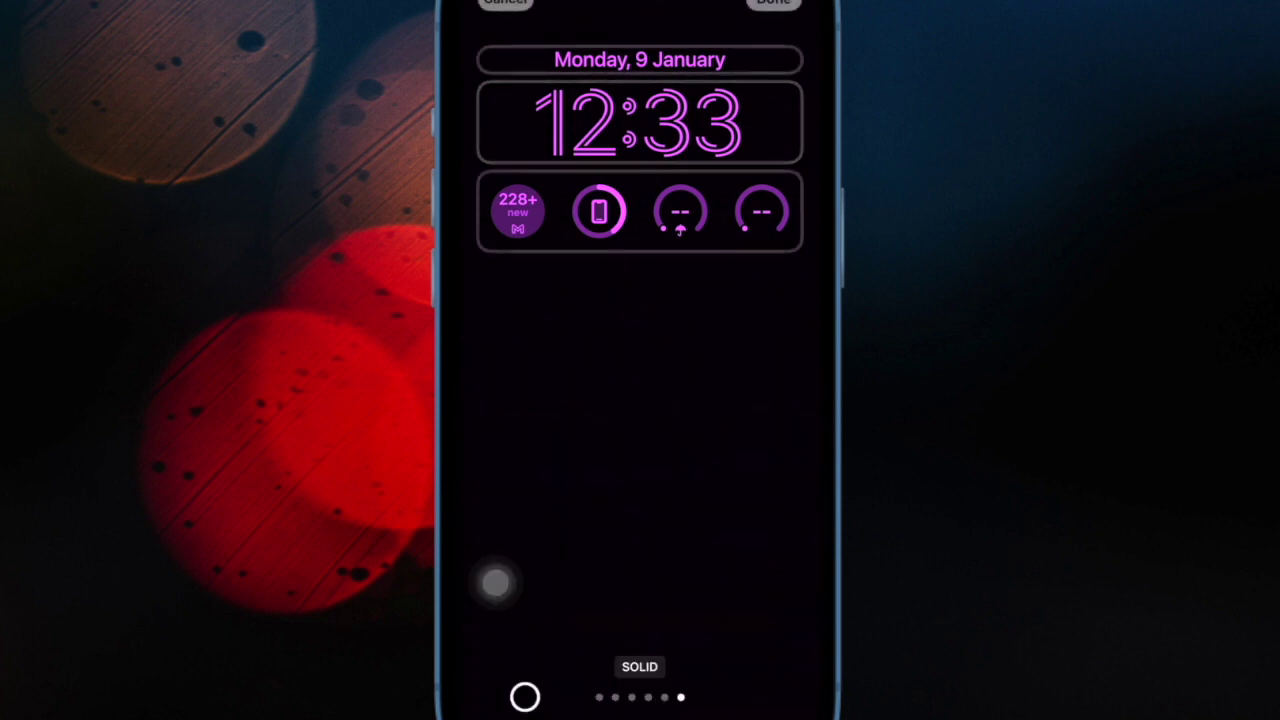
pyautogui.moveTo(495, 584); pyautogui.dragTo(495, 578)
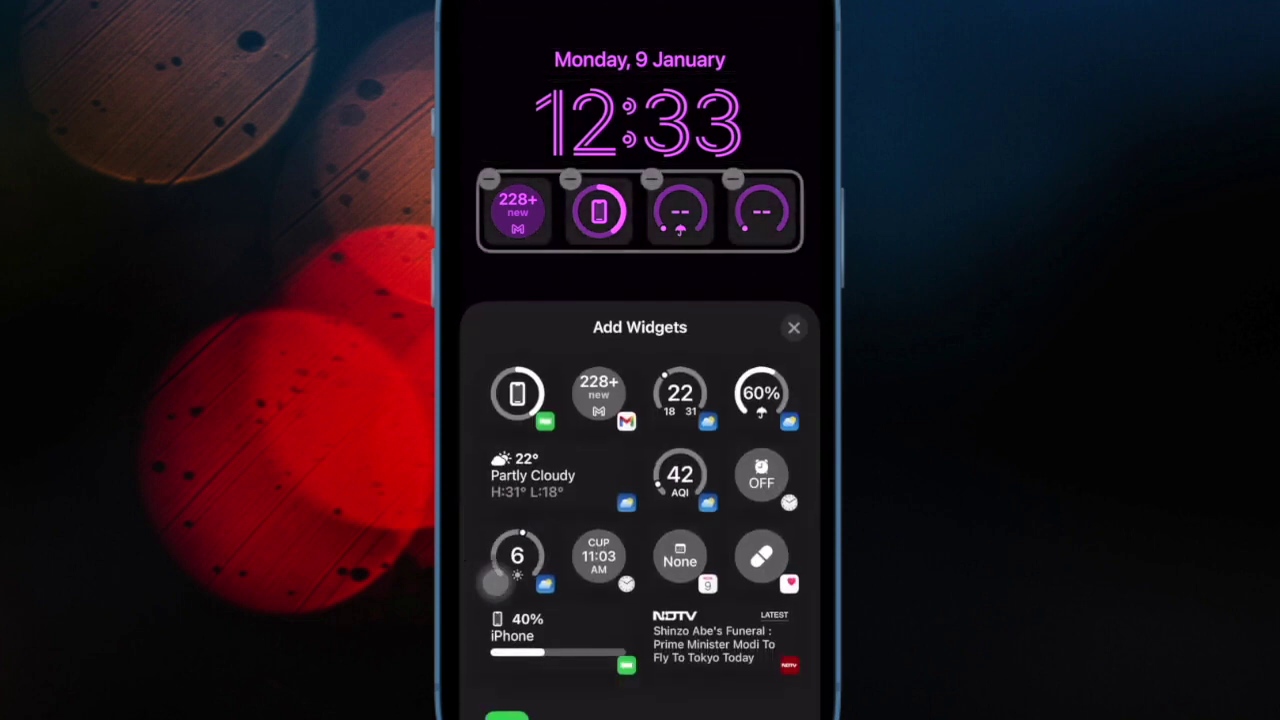
# - Add the Batteries Status widget, which brings up the Remove Widget alert
pyautogui.scroll(-5, 495, 584)
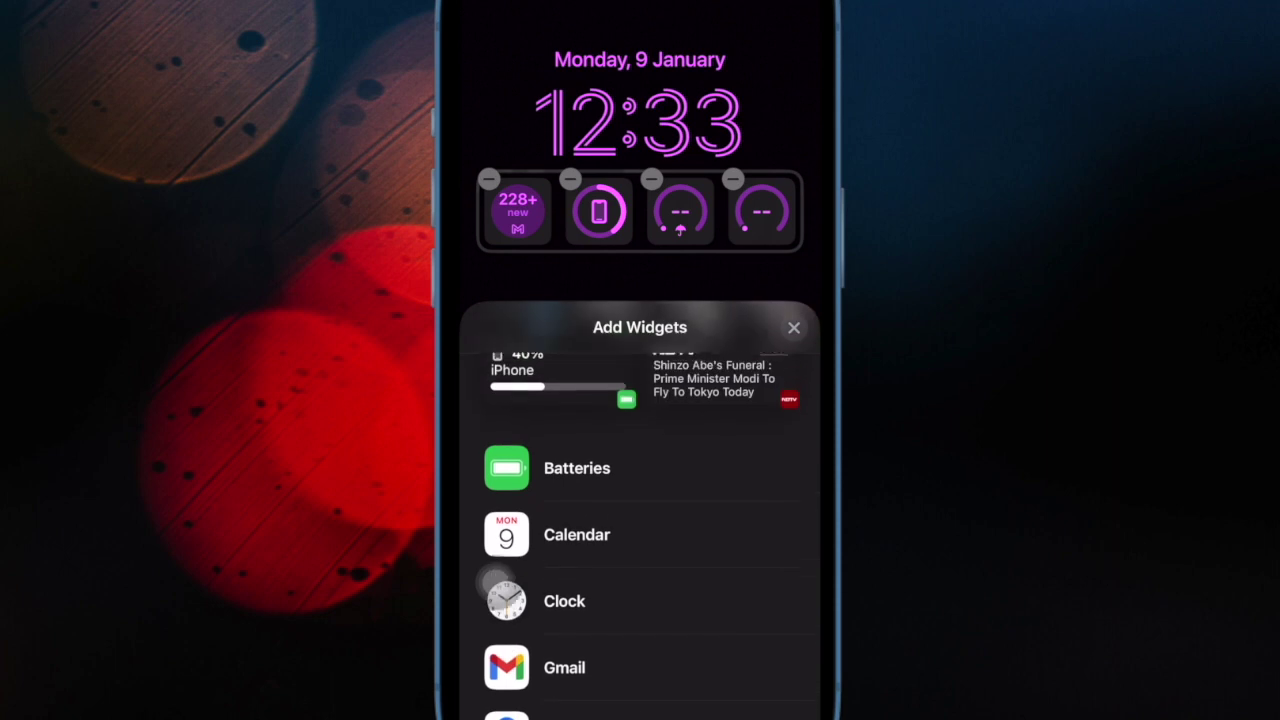
pyautogui.click(560, 460)
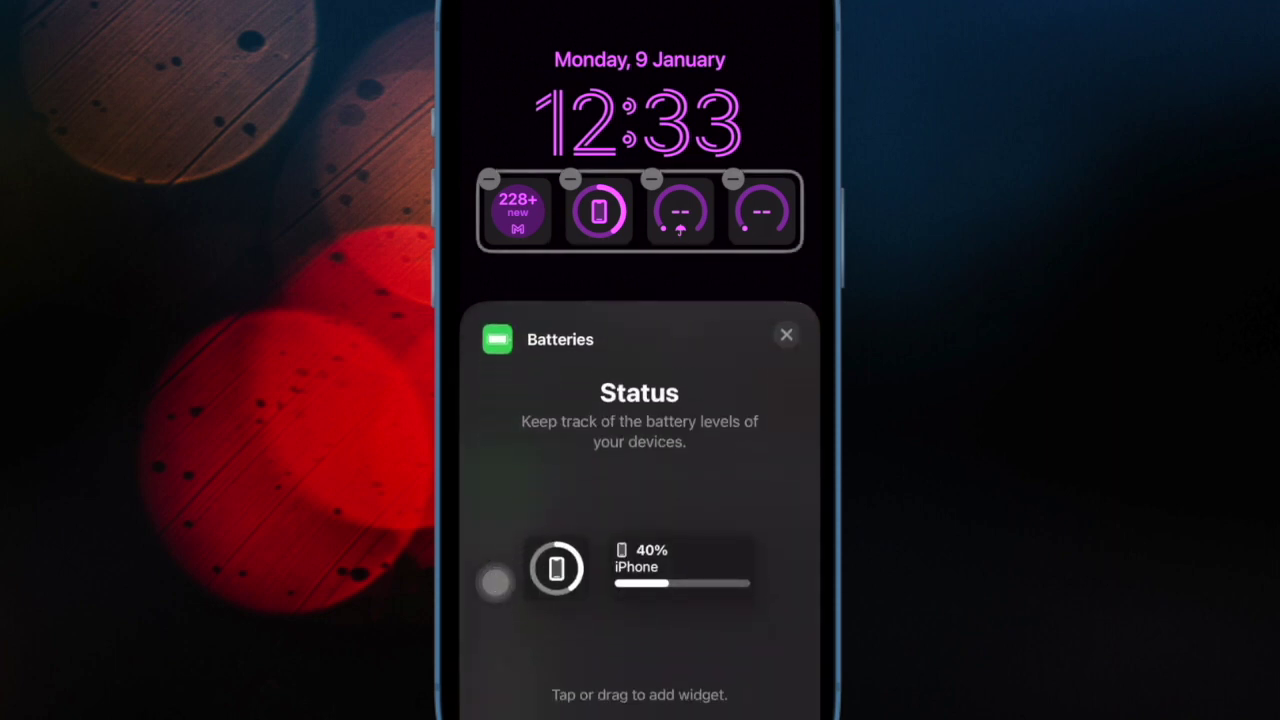
pyautogui.click(556, 568)
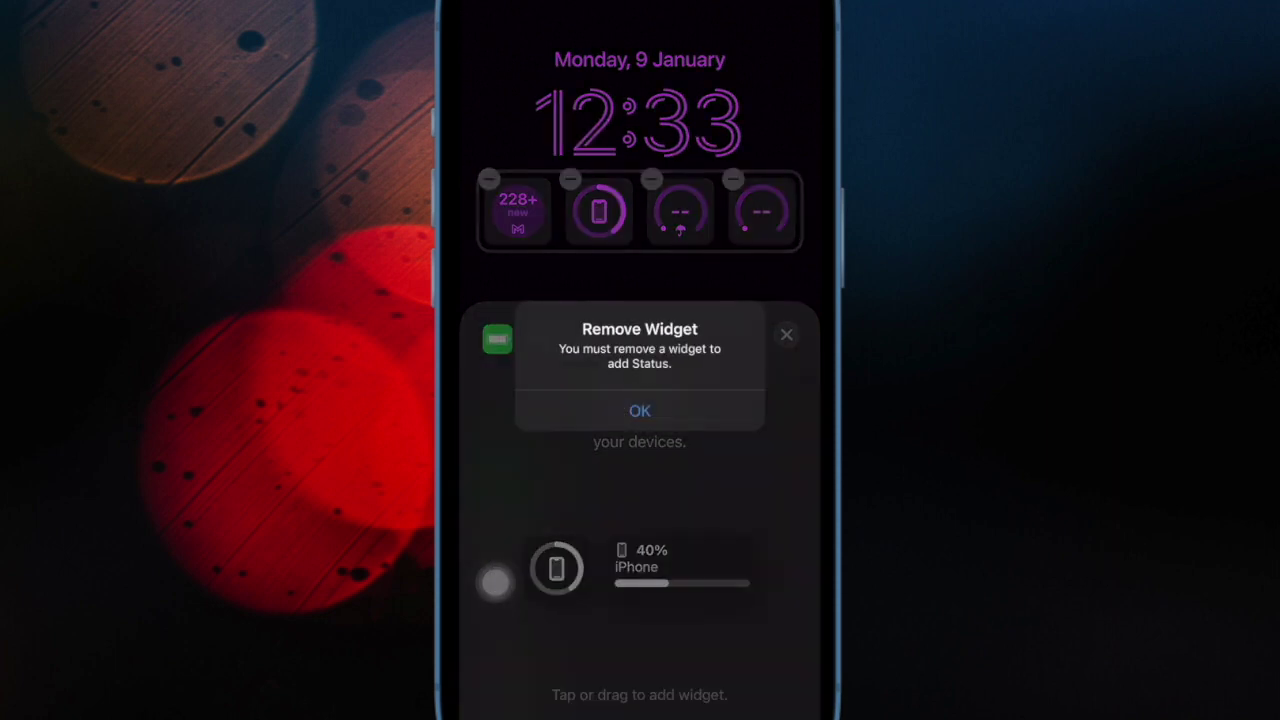